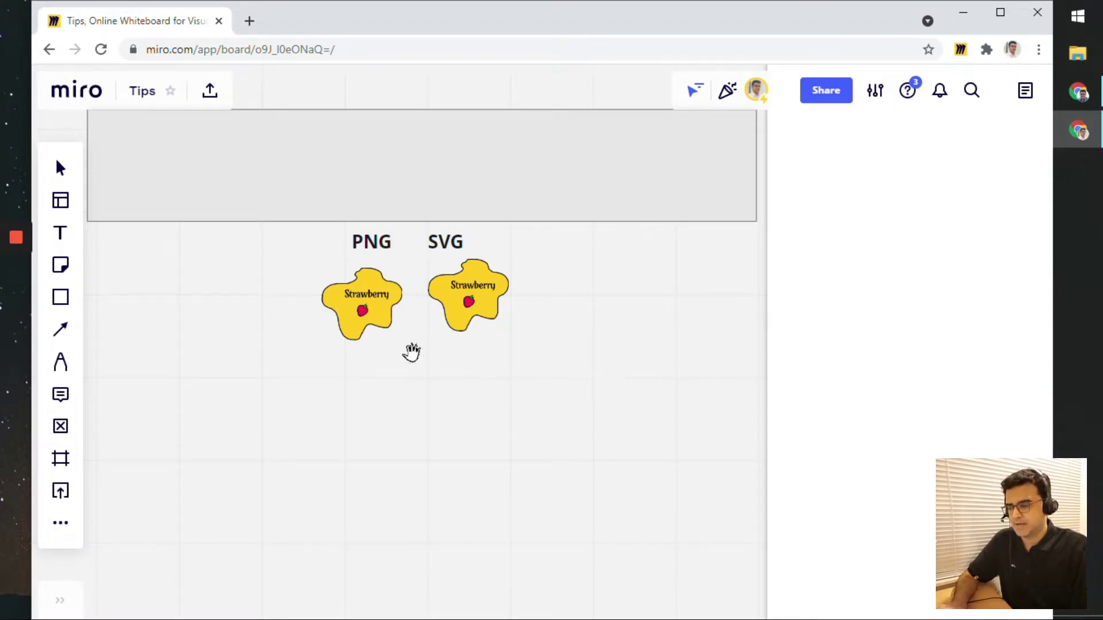
{"action": "scroll", "coordinate": [414, 350], "scroll_direction": "up", "scroll_amount": 2}
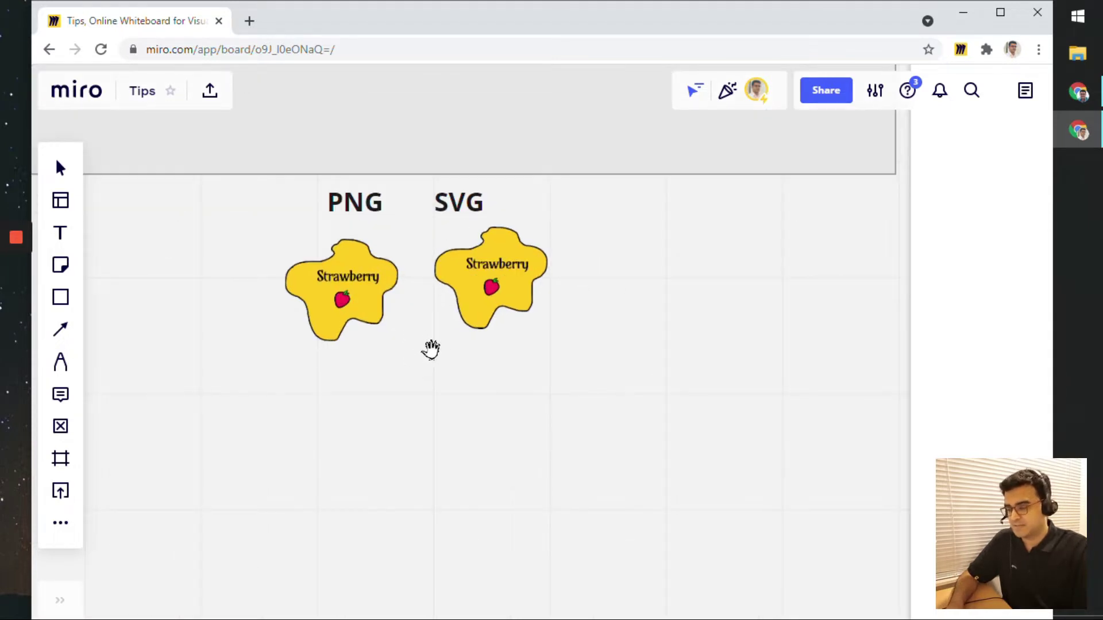
Nudge the SVG strawberry down until it sits exactly level with the PNG strawberry
{"action": "left_click_drag", "start_coordinate": [442, 359], "coordinate": [466, 402]}
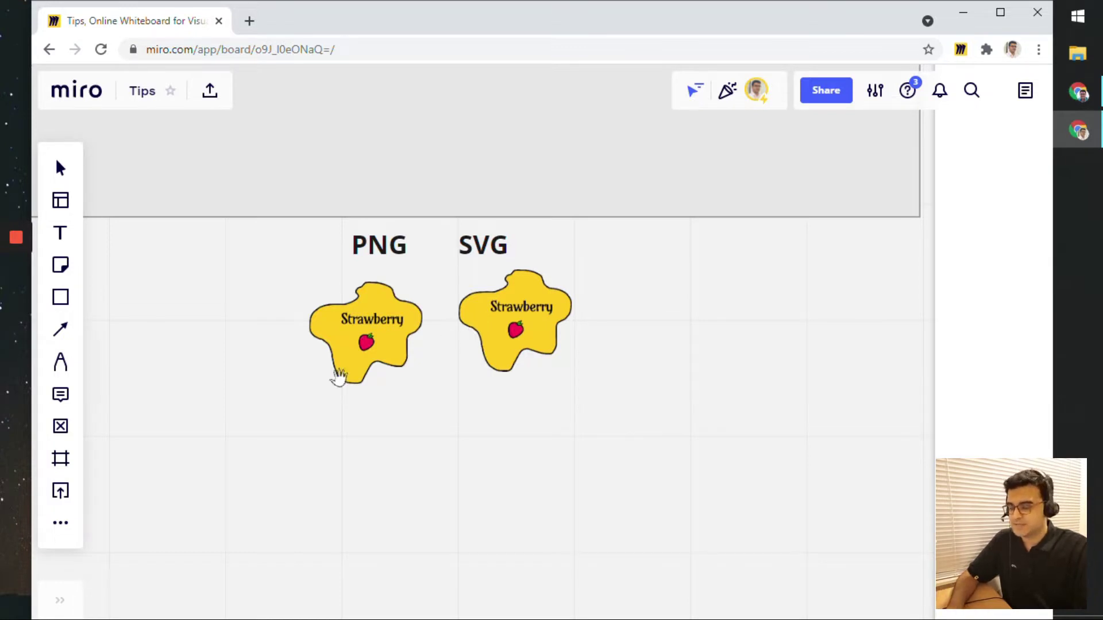
{"action": "left_click", "coordinate": [65, 494]}
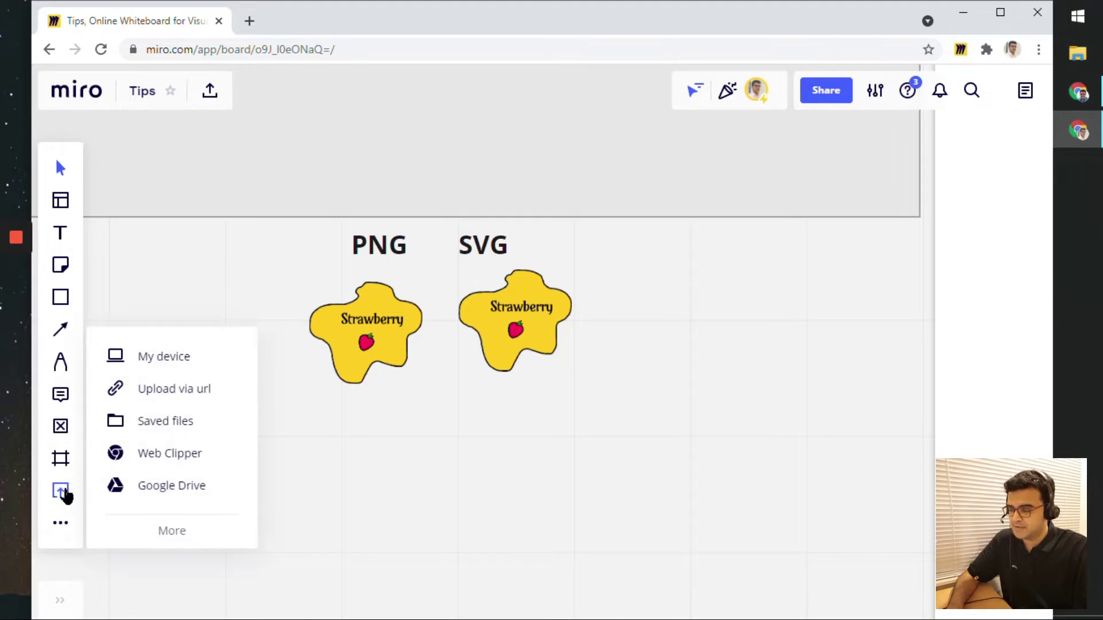
{"action": "left_click", "coordinate": [586, 357]}
{"action": "left_click_drag", "start_coordinate": [537, 319], "coordinate": [536, 335]}
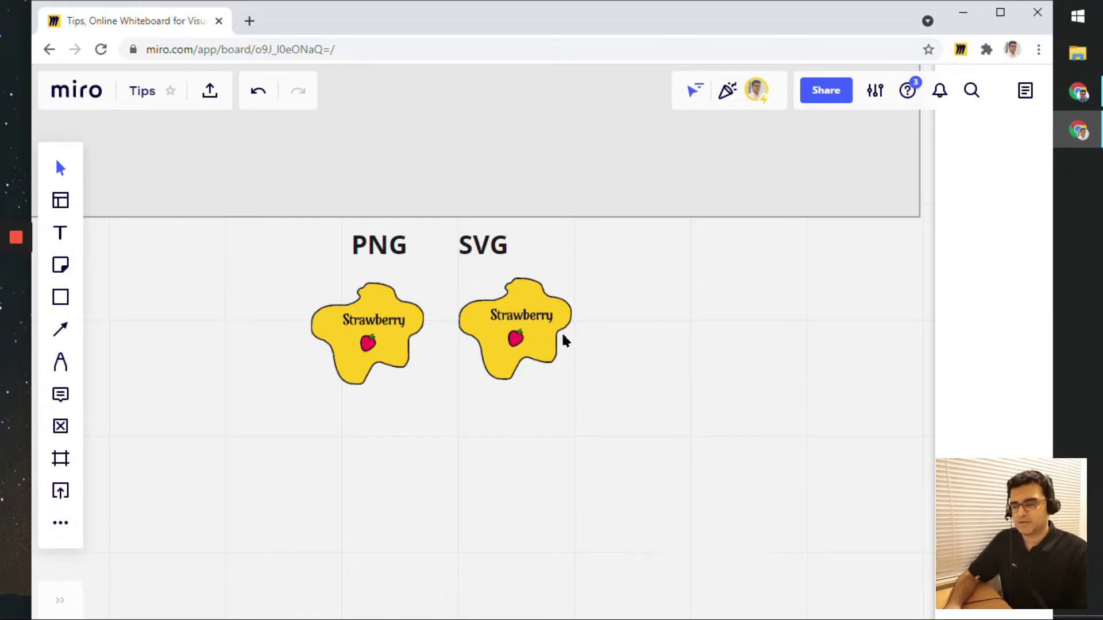
{"action": "left_click_drag", "start_coordinate": [523, 312], "coordinate": [526, 316]}
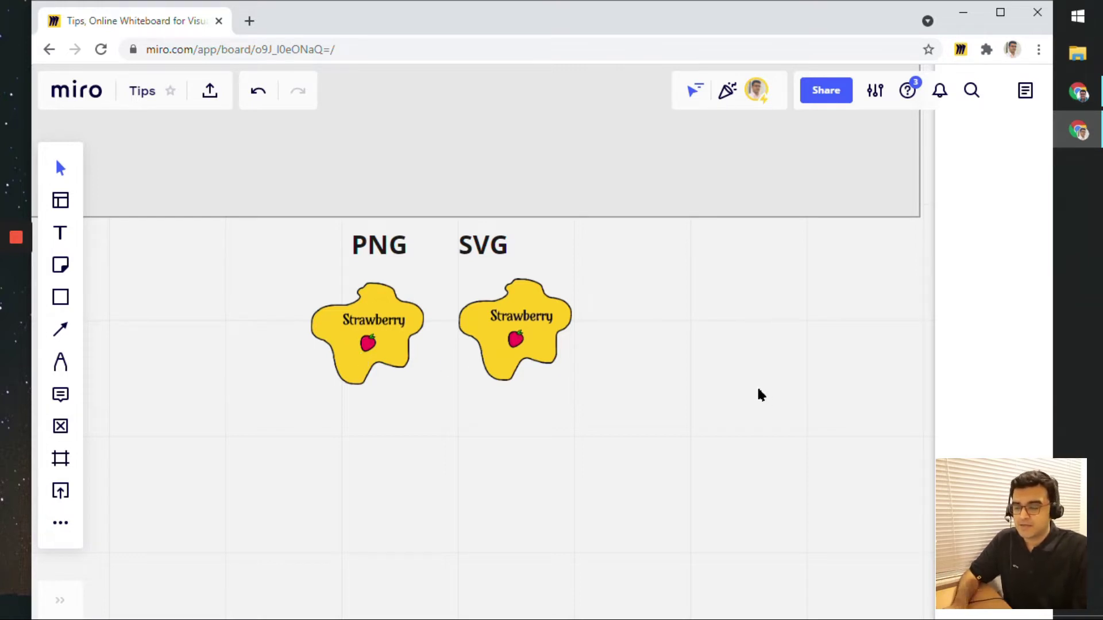
{"action": "scroll", "coordinate": [757, 386], "scroll_direction": "down", "scroll_amount": 3}
{"action": "scroll", "coordinate": [757, 386], "scroll_direction": "down", "scroll_amount": 3}
Drop a copy of the PNG strawberry into the Demo frame's upper left
{"action": "mouse_move", "coordinate": [757, 389]}
{"action": "left_mouse_down"}
{"action": "mouse_move", "coordinate": [491, 368]}
{"action": "mouse_move", "coordinate": [372, 346]}
{"action": "left_mouse_up"}
{"action": "scroll", "coordinate": [483, 387], "scroll_direction": "down", "scroll_amount": 2}
{"action": "left_click", "coordinate": [235, 315]}
{"action": "left_click_drag", "start_coordinate": [235, 316], "coordinate": [591, 291]}
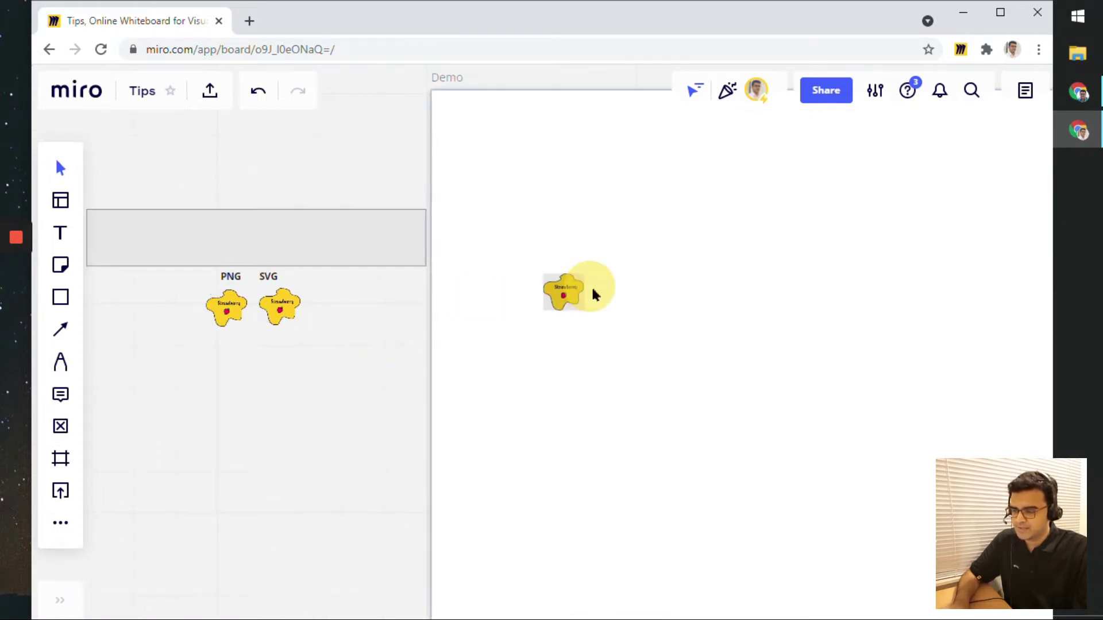
{"action": "scroll", "coordinate": [483, 341], "scroll_direction": "down", "scroll_amount": 4}
{"action": "scroll", "coordinate": [500, 303], "scroll_direction": "right", "scroll_amount": 2}
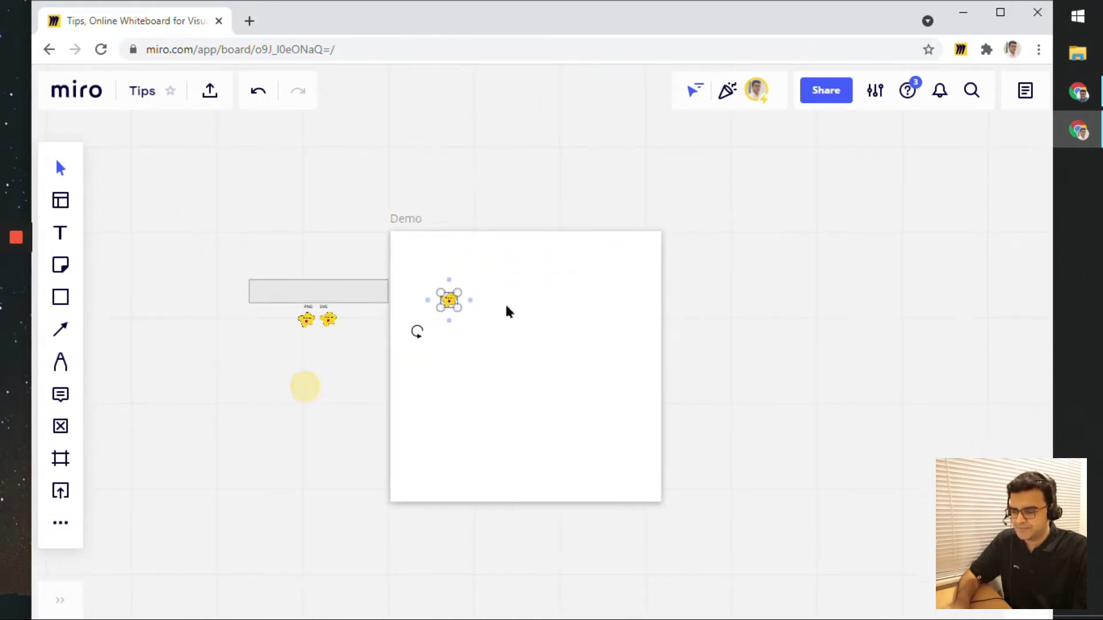
{"action": "scroll", "coordinate": [458, 313], "scroll_direction": "up", "scroll_amount": 5}
{"action": "left_click_drag", "start_coordinate": [432, 290], "coordinate": [395, 245]}
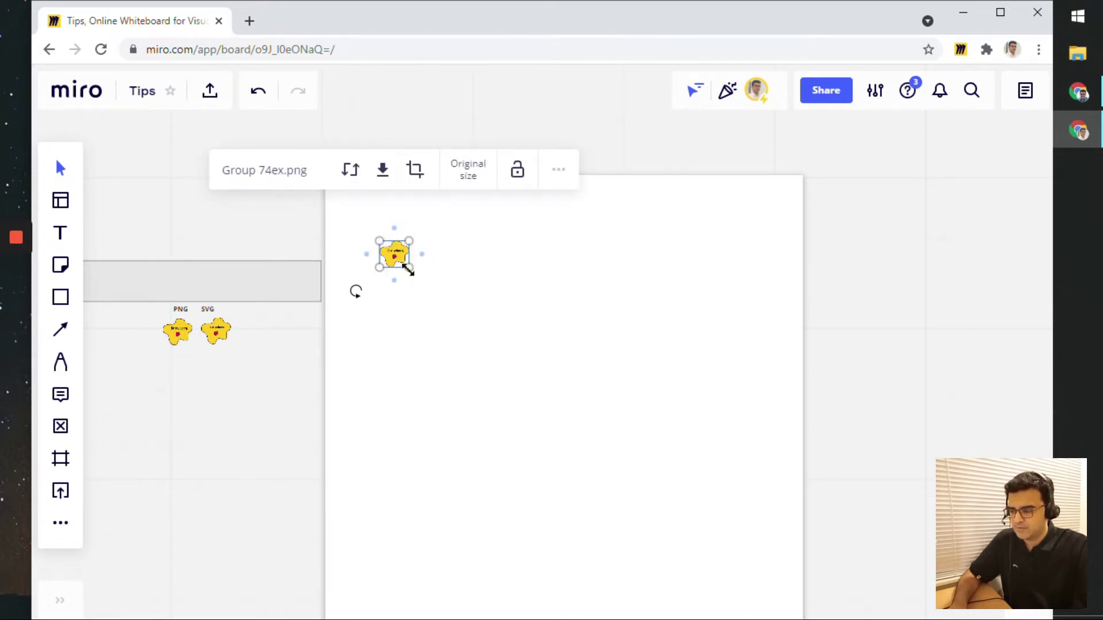
Scale the strawberry copy up until it fills the Demo frame, aligned within it
{"action": "left_click_drag", "start_coordinate": [408, 274], "coordinate": [786, 606]}
{"action": "mouse_move", "coordinate": [886, 492]}
{"action": "left_mouse_down"}
{"action": "mouse_move", "coordinate": [807, 366]}
{"action": "mouse_move", "coordinate": [803, 389]}
{"action": "left_mouse_up"}
{"action": "left_click_drag", "start_coordinate": [547, 338], "coordinate": [531, 308]}
{"action": "left_click_drag", "start_coordinate": [681, 475], "coordinate": [745, 590]}
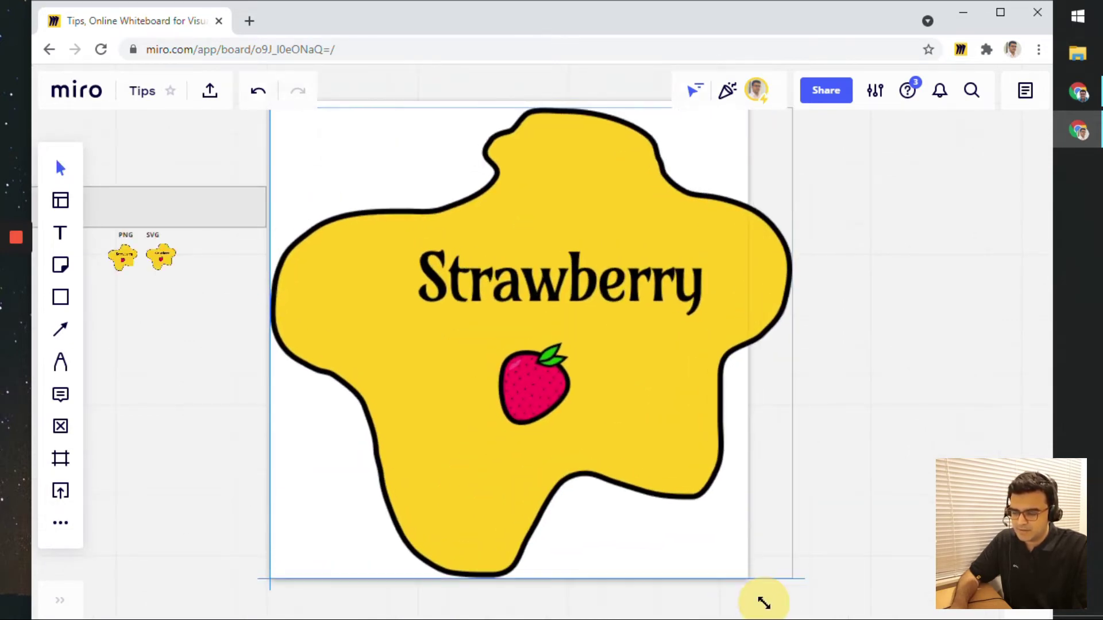
{"action": "left_click_drag", "start_coordinate": [645, 371], "coordinate": [624, 371]}
{"action": "left_click", "coordinate": [811, 376]}
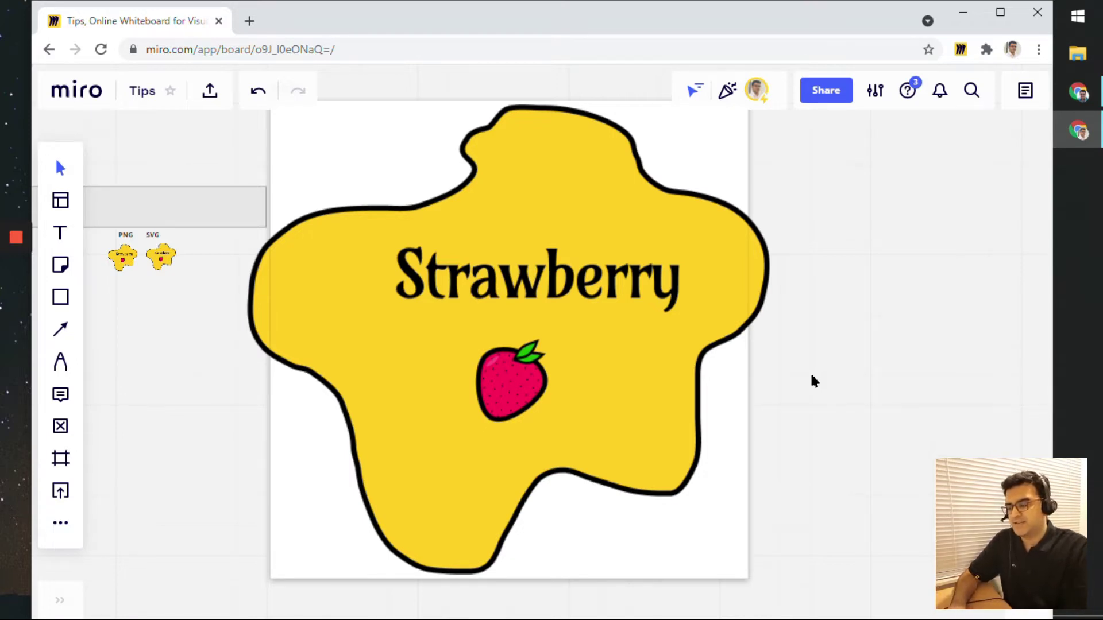
{"action": "scroll", "coordinate": [808, 388], "scroll_direction": "down", "scroll_amount": 3}
{"action": "scroll", "coordinate": [658, 395], "scroll_direction": "up", "scroll_amount": 1}
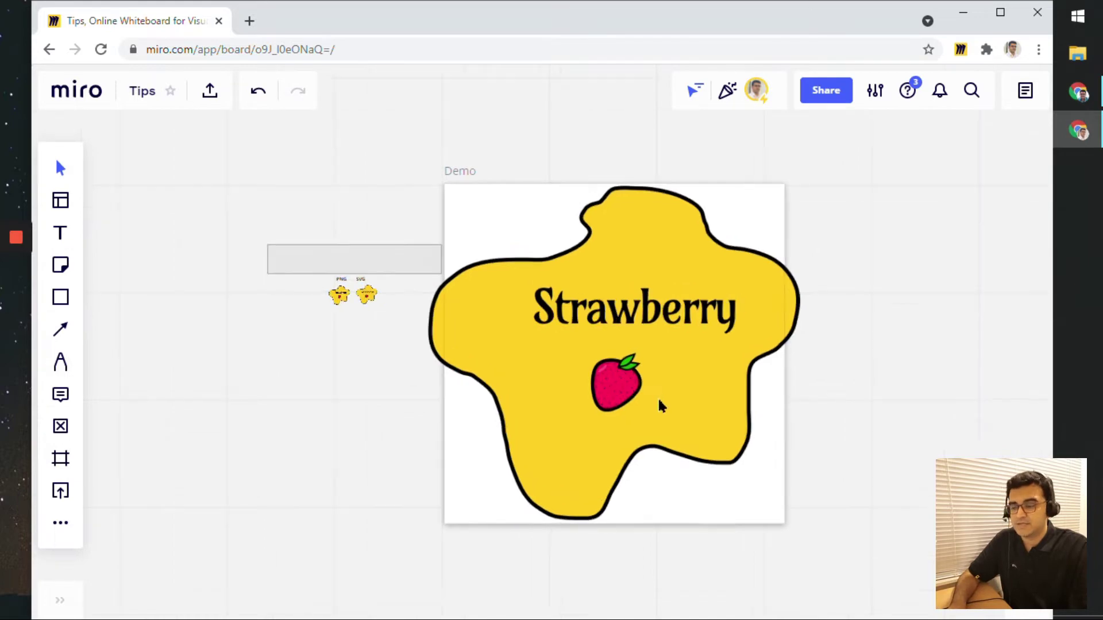
Delete the enlarged strawberry copy, leaving the Demo frame empty
{"action": "left_click_drag", "start_coordinate": [796, 409], "coordinate": [746, 414]}
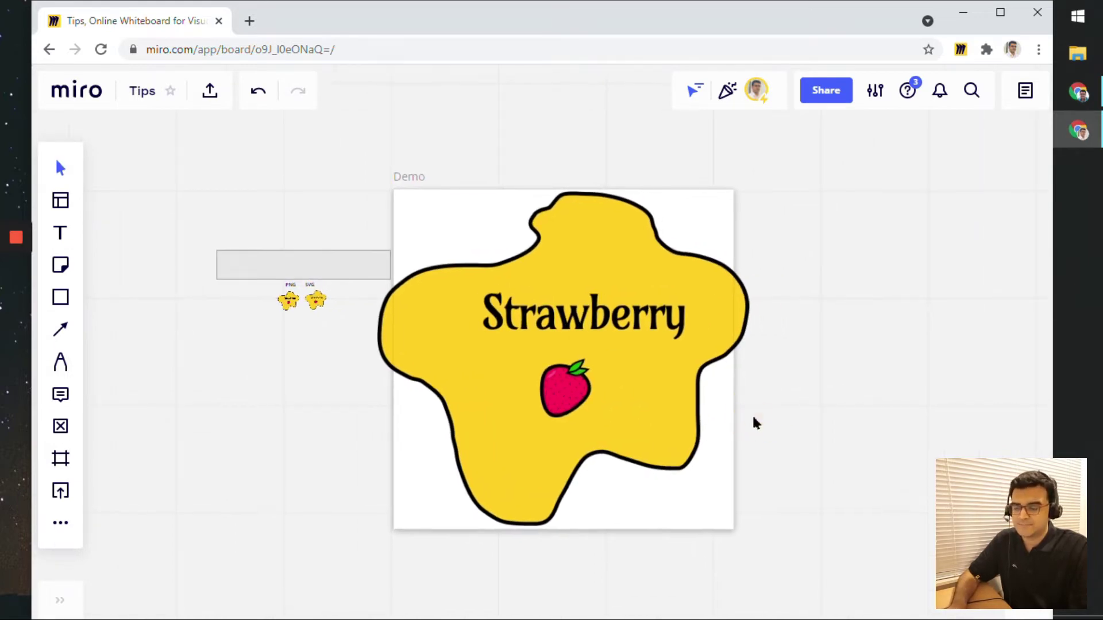
{"action": "scroll", "coordinate": [729, 435], "scroll_direction": "up", "scroll_amount": 1}
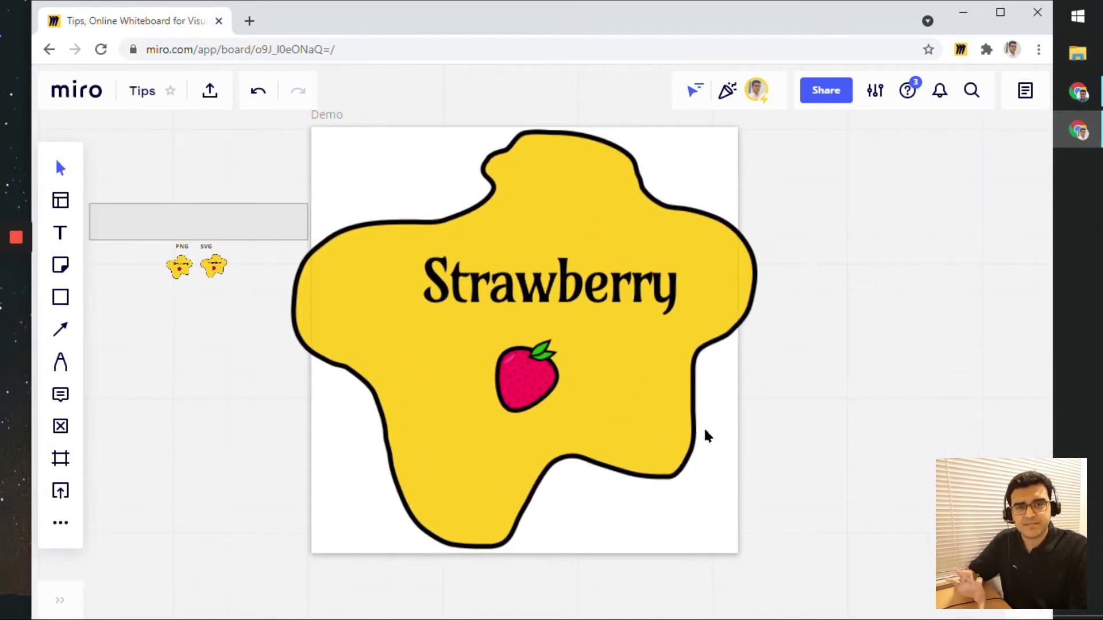
{"action": "scroll", "coordinate": [583, 296], "scroll_direction": "up", "scroll_amount": 2}
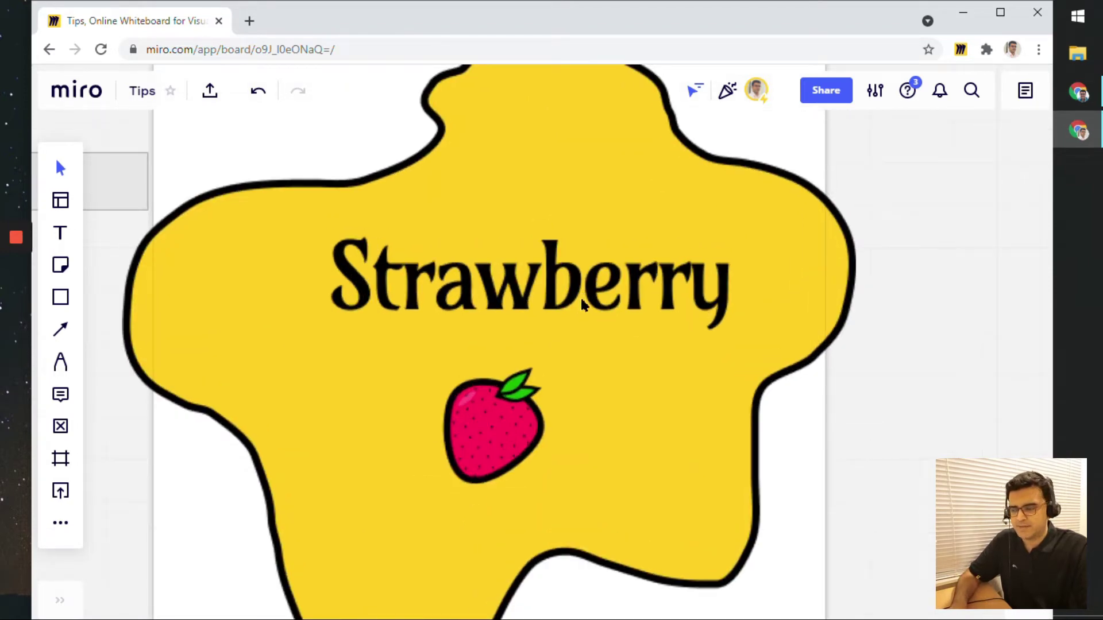
{"action": "scroll", "coordinate": [580, 296], "scroll_direction": "up", "scroll_amount": 2}
{"action": "scroll", "coordinate": [580, 296], "scroll_direction": "up", "scroll_amount": 2}
{"action": "scroll", "coordinate": [581, 296], "scroll_direction": "up", "scroll_amount": 1}
{"action": "scroll", "coordinate": [580, 297], "scroll_direction": "up", "scroll_amount": 1}
{"action": "scroll", "coordinate": [603, 328], "scroll_direction": "up", "scroll_amount": 2}
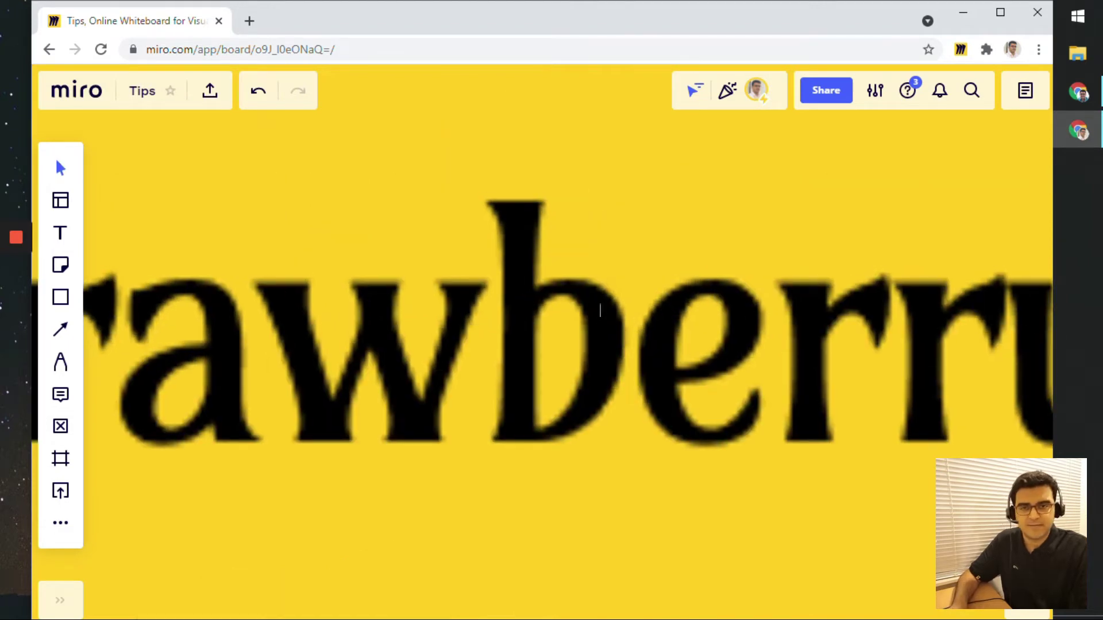
{"action": "scroll", "coordinate": [611, 329], "scroll_direction": "down", "scroll_amount": 3}
{"action": "scroll", "coordinate": [610, 326], "scroll_direction": "down", "scroll_amount": 1}
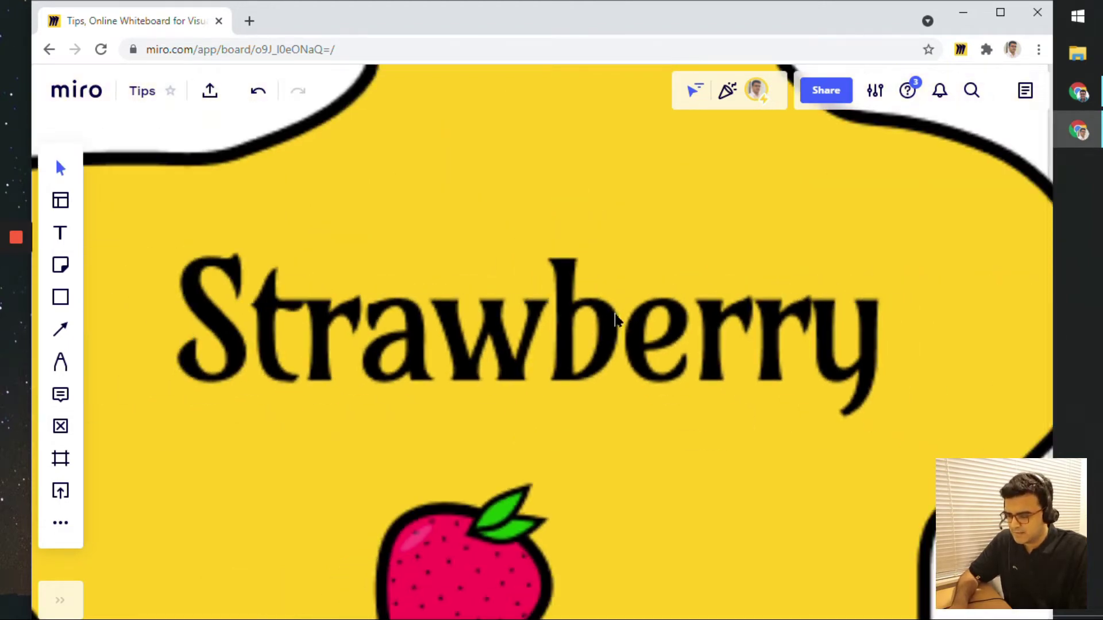
{"action": "scroll", "coordinate": [610, 324], "scroll_direction": "down", "scroll_amount": 2}
{"action": "scroll", "coordinate": [609, 323], "scroll_direction": "down", "scroll_amount": 2}
{"action": "left_click", "coordinate": [610, 318]}
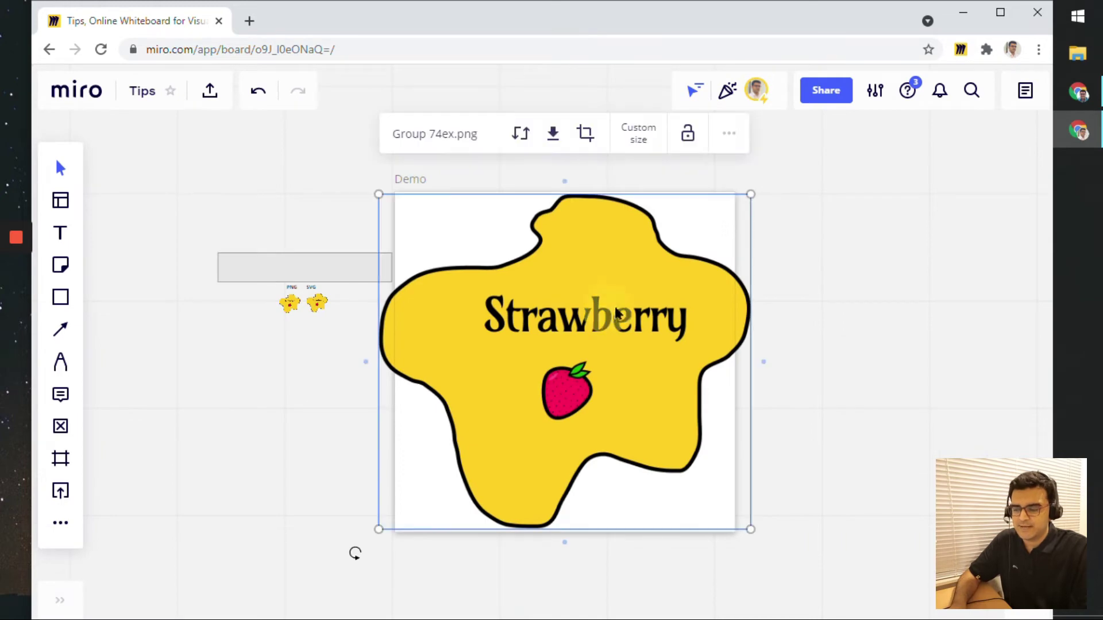
{"action": "key", "text": "Delete"}
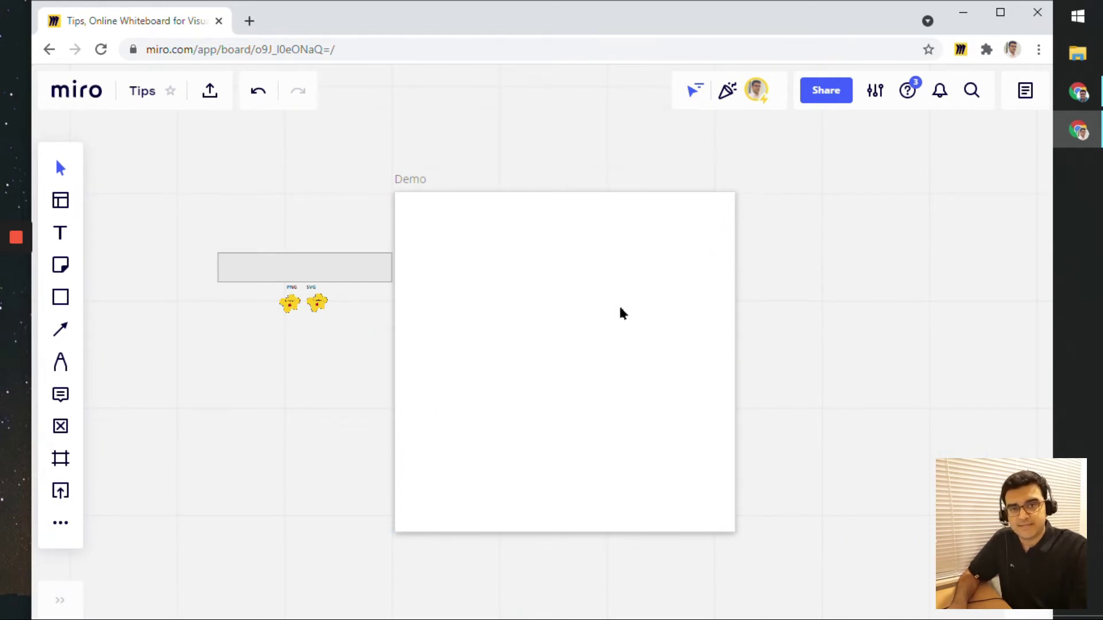
{"action": "left_click", "coordinate": [319, 309]}
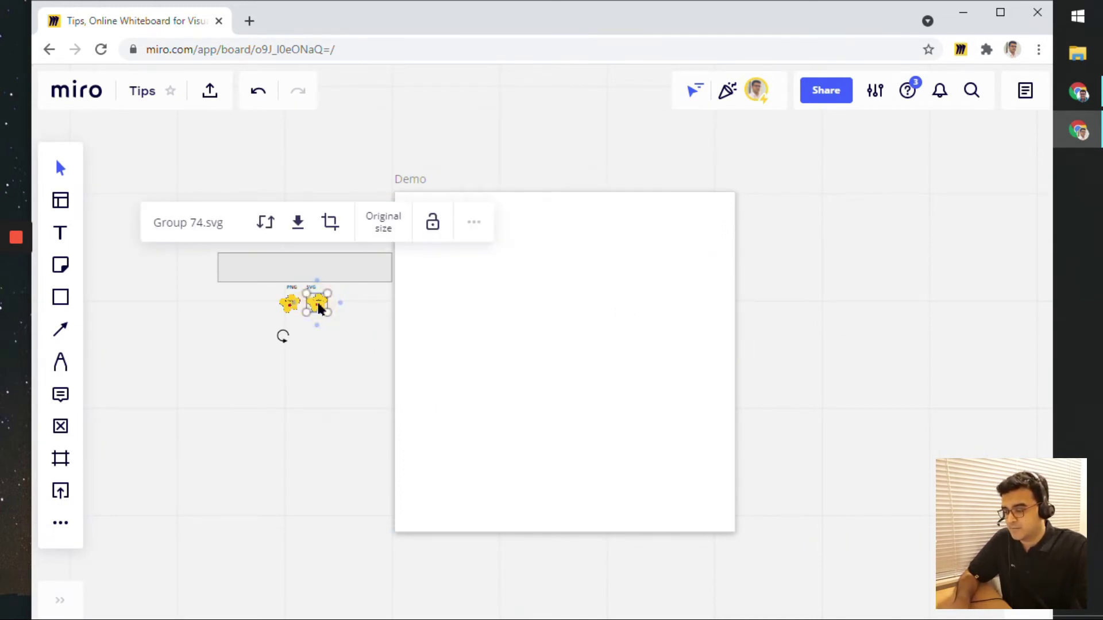
{"action": "mouse_move", "coordinate": [318, 305]}
{"action": "left_mouse_down"}
{"action": "mouse_move", "coordinate": [441, 218]}
{"action": "mouse_move", "coordinate": [823, 539]}
{"action": "left_mouse_up"}
{"action": "mouse_move", "coordinate": [666, 395]}
{"action": "left_mouse_down"}
{"action": "mouse_move", "coordinate": [593, 385]}
{"action": "mouse_move", "coordinate": [622, 384]}
{"action": "left_mouse_up"}
{"action": "left_click_drag", "start_coordinate": [757, 532], "coordinate": [769, 544]}
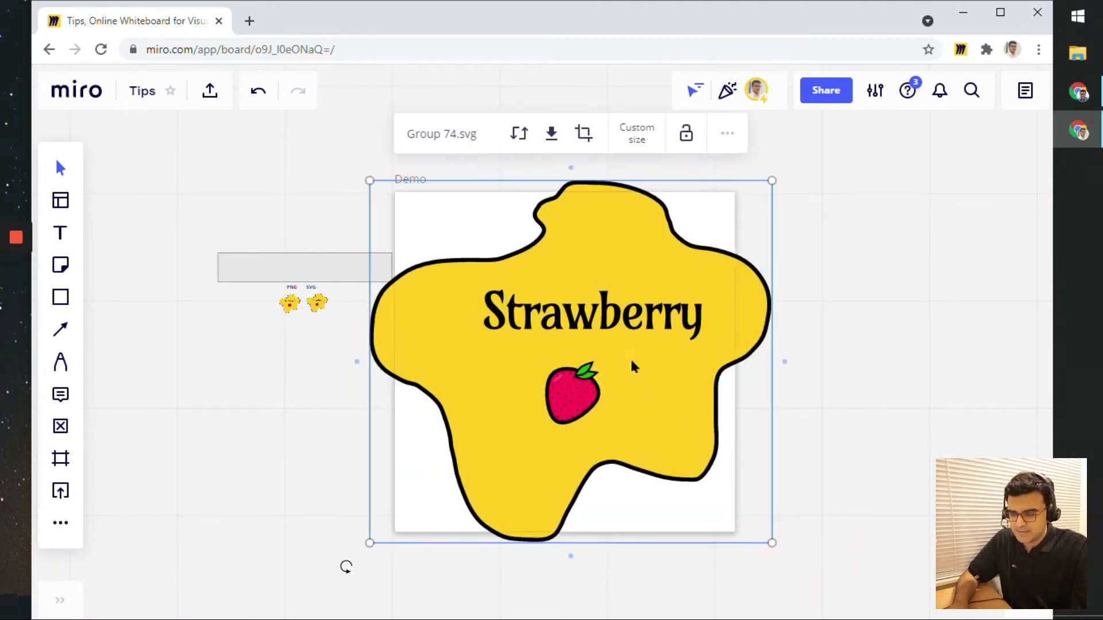
{"action": "left_click_drag", "start_coordinate": [630, 361], "coordinate": [626, 362]}
{"action": "left_click", "coordinate": [763, 382]}
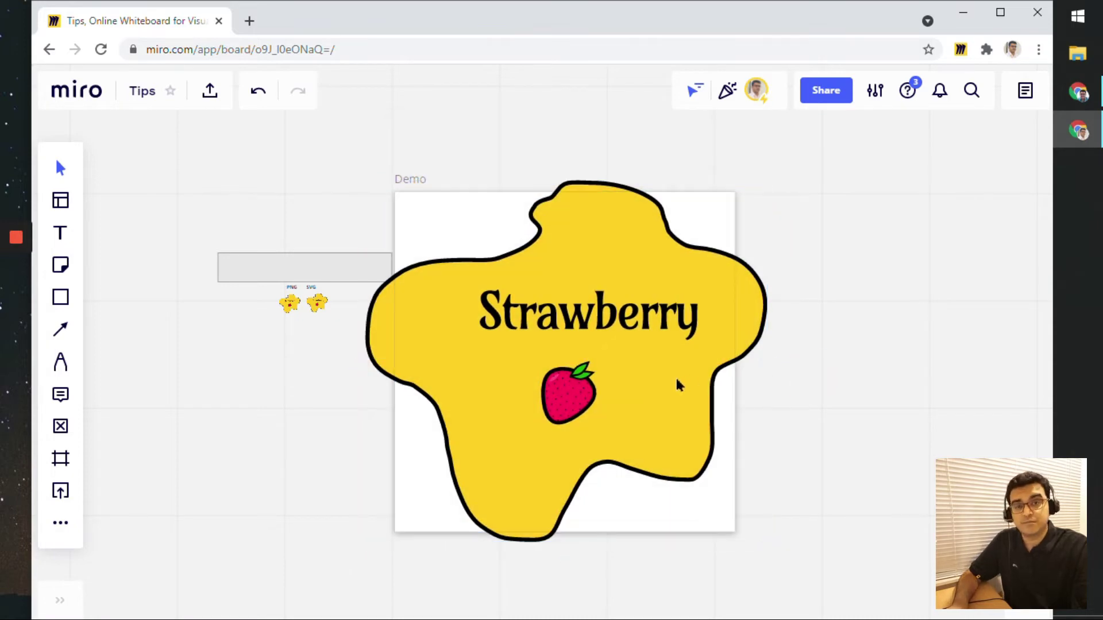
{"action": "scroll", "coordinate": [654, 372], "scroll_direction": "up", "scroll_amount": 2}
{"action": "scroll", "coordinate": [652, 370], "scroll_direction": "up", "scroll_amount": 2}
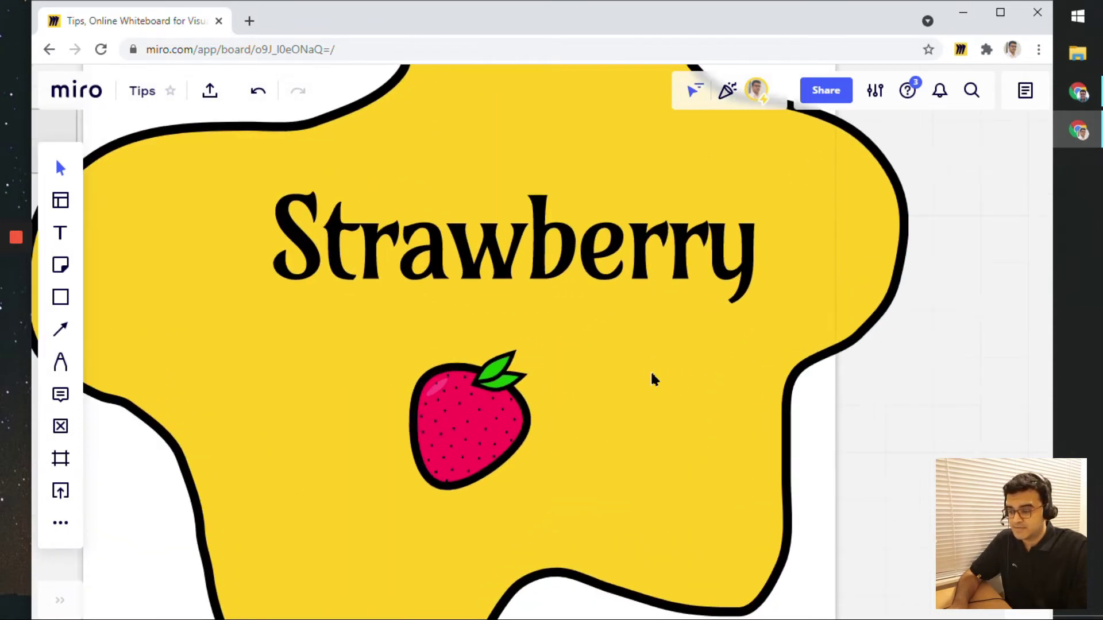
{"action": "mouse_move", "coordinate": [657, 374]}
{"action": "left_mouse_down"}
{"action": "mouse_move", "coordinate": [796, 290]}
{"action": "mouse_move", "coordinate": [788, 316]}
{"action": "mouse_move", "coordinate": [761, 227]}
{"action": "mouse_move", "coordinate": [704, 422]}
{"action": "left_mouse_up"}
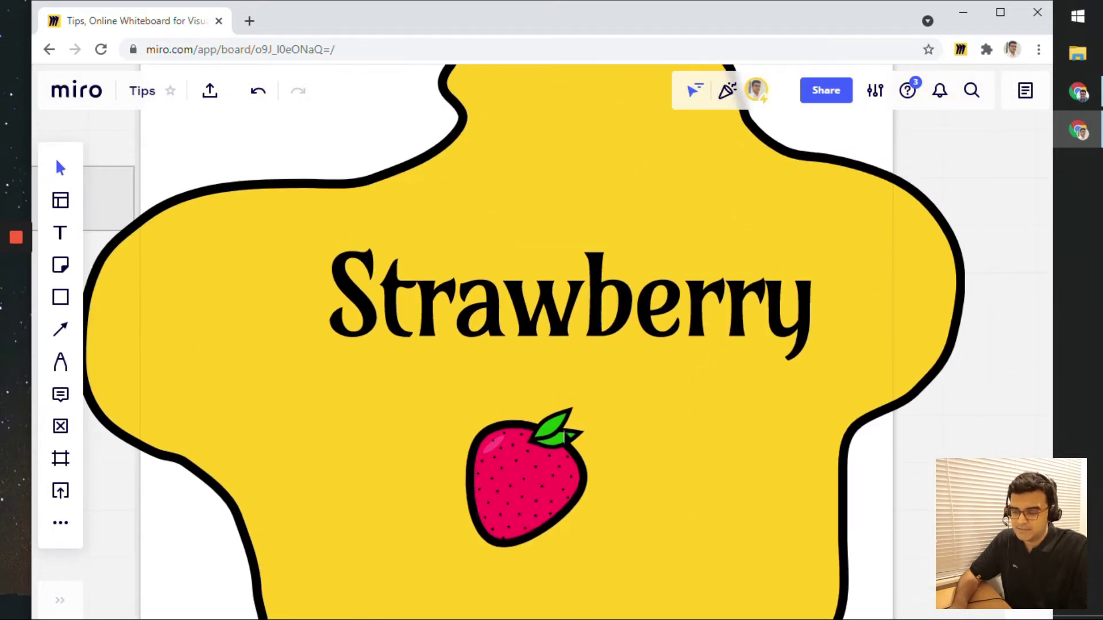
{"action": "scroll", "coordinate": [577, 406], "scroll_direction": "up", "scroll_amount": 2}
{"action": "scroll", "coordinate": [570, 396], "scroll_direction": "up", "scroll_amount": 2}
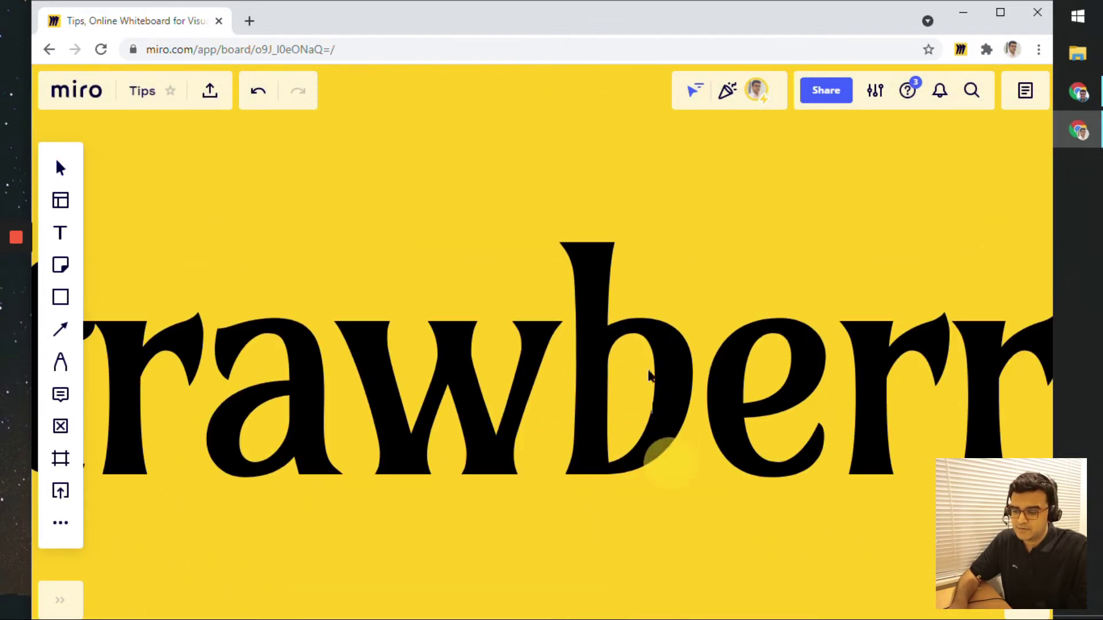
{"action": "scroll", "coordinate": [635, 315], "scroll_direction": "up", "scroll_amount": 2}
{"action": "left_click_drag", "start_coordinate": [636, 316], "coordinate": [634, 234]}
{"action": "left_click_drag", "start_coordinate": [623, 546], "coordinate": [691, 232]}
{"action": "left_click_drag", "start_coordinate": [724, 432], "coordinate": [727, 207]}
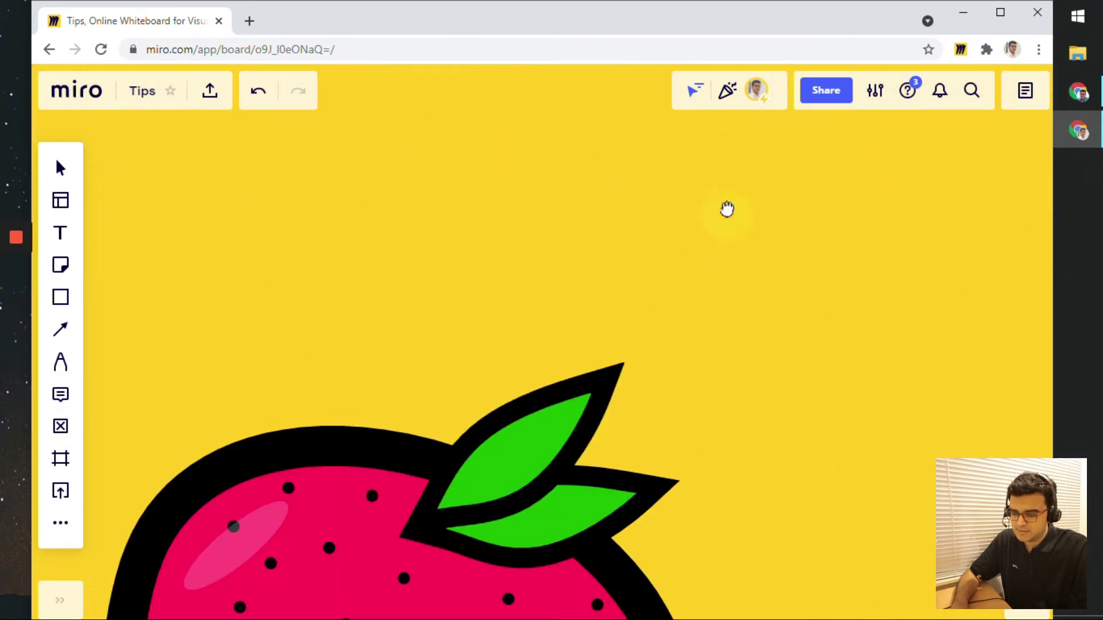
{"action": "mouse_move", "coordinate": [702, 582]}
{"action": "left_mouse_down"}
{"action": "mouse_move", "coordinate": [701, 424]}
{"action": "mouse_move", "coordinate": [714, 353]}
{"action": "left_mouse_up"}
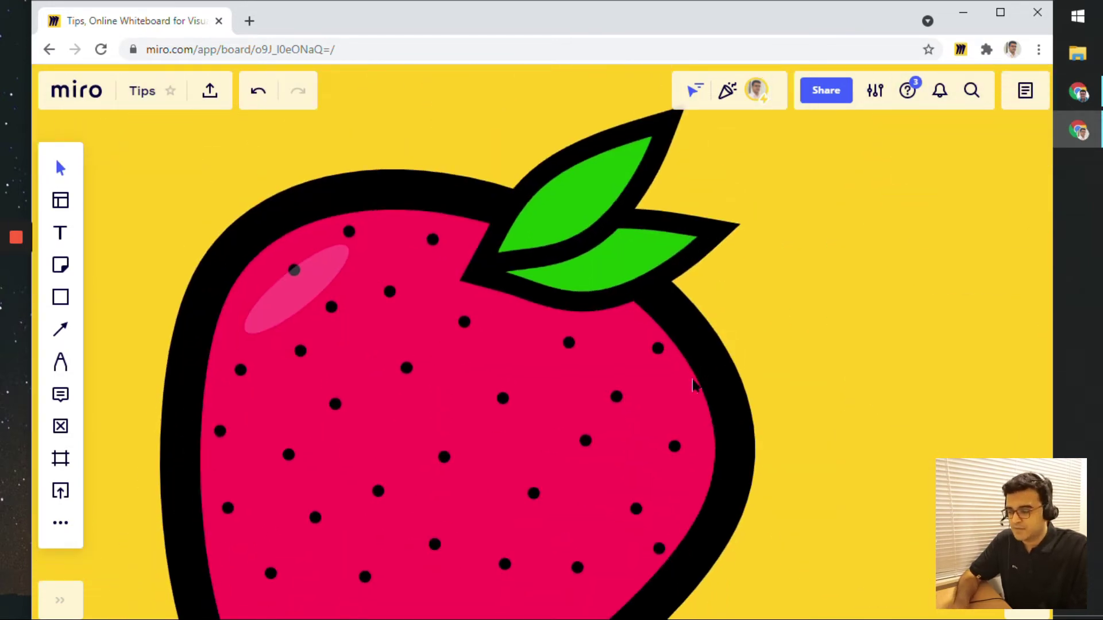
{"action": "scroll", "coordinate": [469, 353], "scroll_direction": "down", "scroll_amount": 2}
{"action": "scroll", "coordinate": [470, 349], "scroll_direction": "down", "scroll_amount": 3}
{"action": "scroll", "coordinate": [483, 341], "scroll_direction": "down", "scroll_amount": 3}
{"action": "scroll", "coordinate": [507, 328], "scroll_direction": "down", "scroll_amount": 2}
{"action": "scroll", "coordinate": [455, 253], "scroll_direction": "left", "scroll_amount": 5}
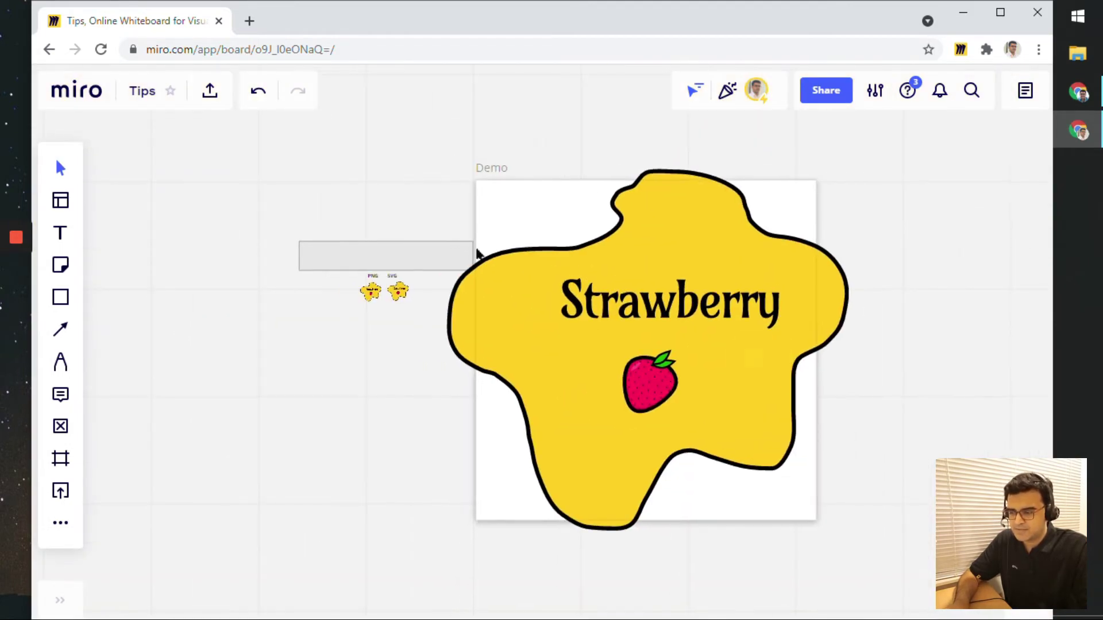
{"action": "left_click", "coordinate": [564, 285]}
{"action": "key", "text": "Delete"}
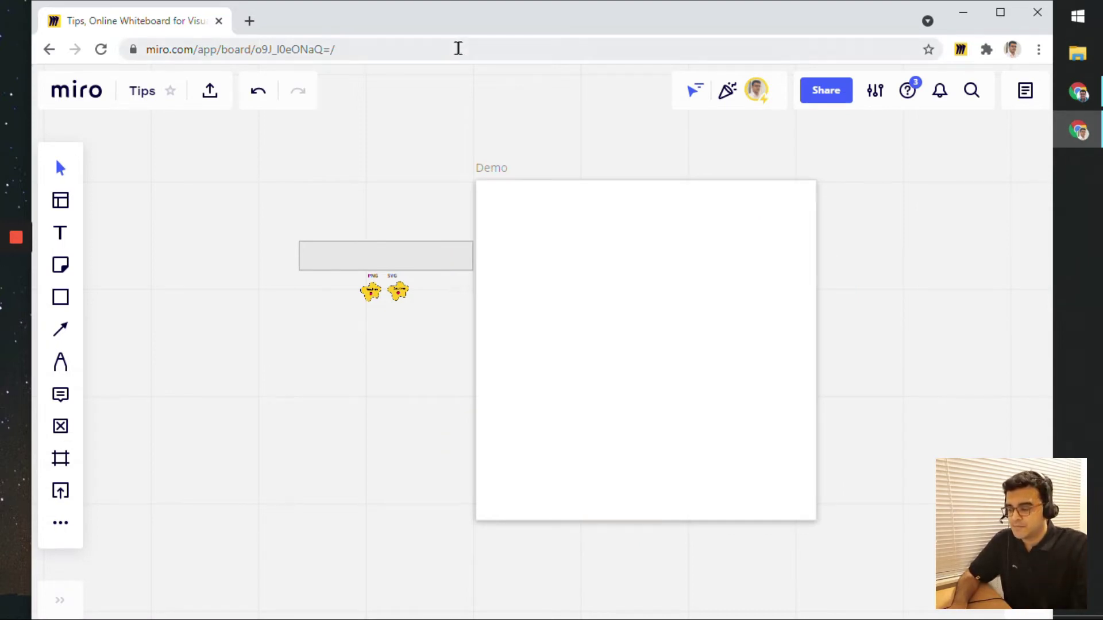
{"action": "scroll", "coordinate": [436, 249], "scroll_direction": "up", "scroll_amount": 5}
{"action": "scroll", "coordinate": [356, 283], "scroll_direction": "up", "scroll_amount": 5}
{"action": "scroll", "coordinate": [524, 330], "scroll_direction": "up", "scroll_amount": 3}
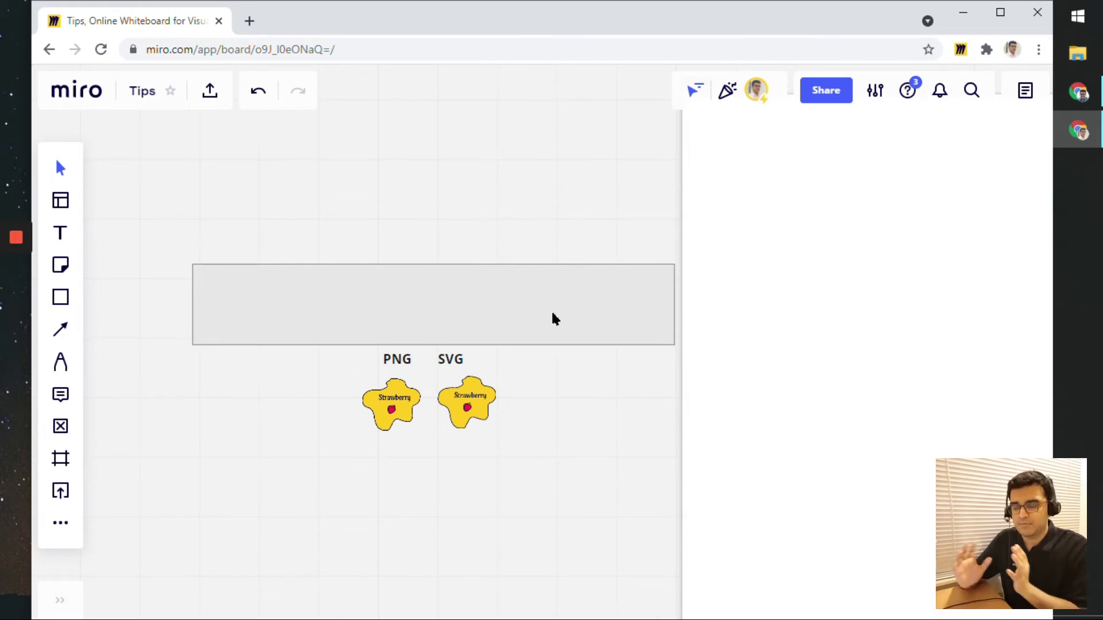
Slide the grey cover above the format names and Raster/Vector labels, then delete it
{"action": "left_click_drag", "start_coordinate": [552, 318], "coordinate": [556, 294]}
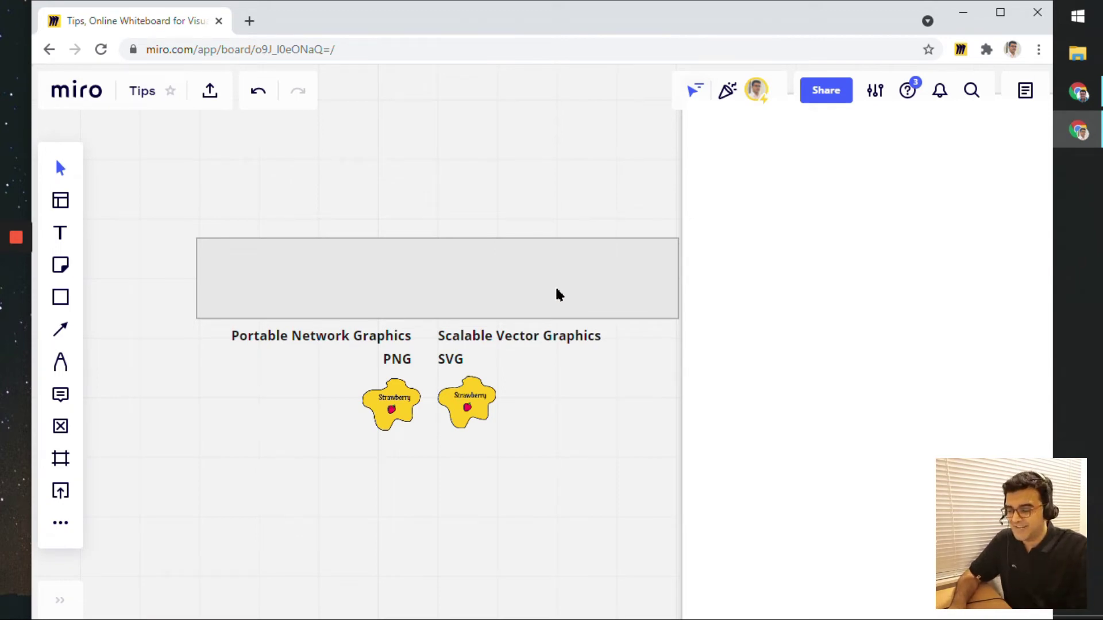
{"action": "left_click_drag", "start_coordinate": [556, 294], "coordinate": [556, 269]}
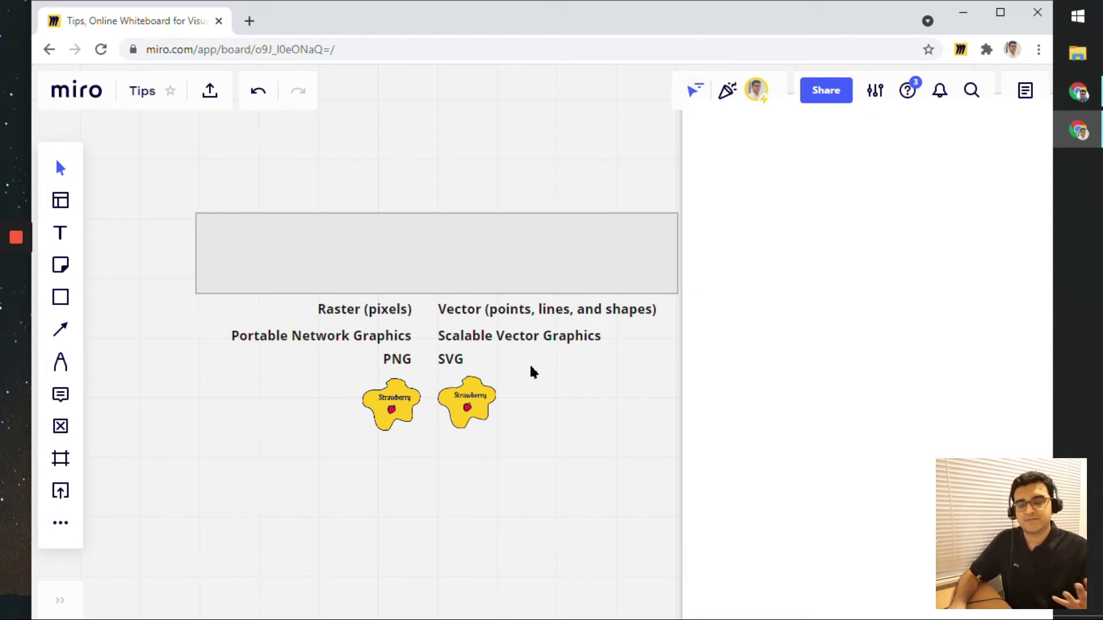
{"action": "left_click_drag", "start_coordinate": [544, 283], "coordinate": [541, 228]}
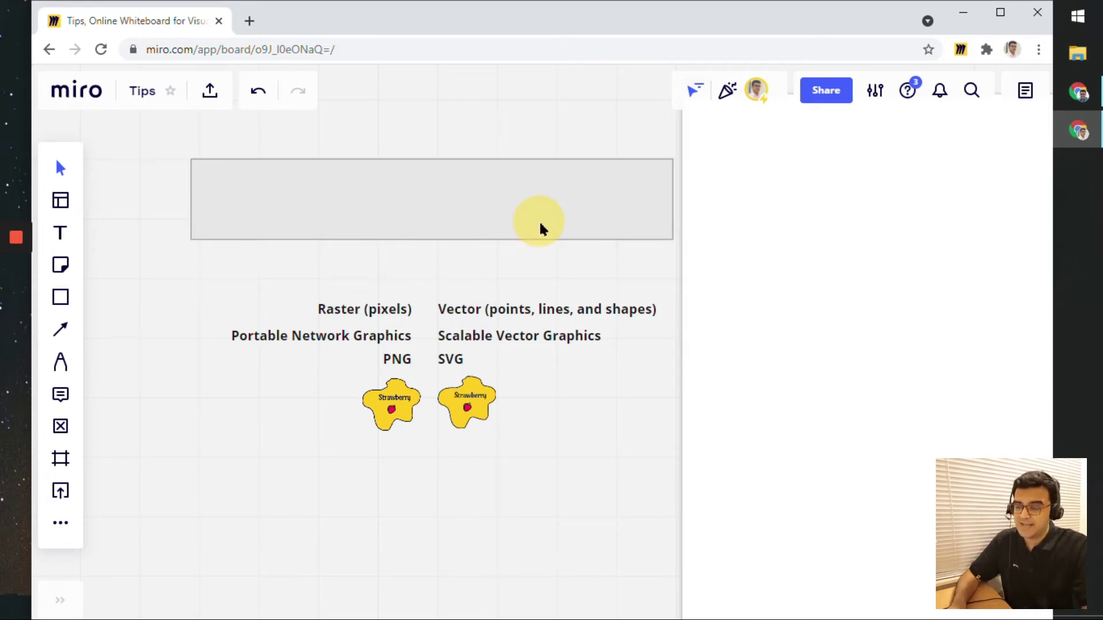
{"action": "key", "text": "Delete"}
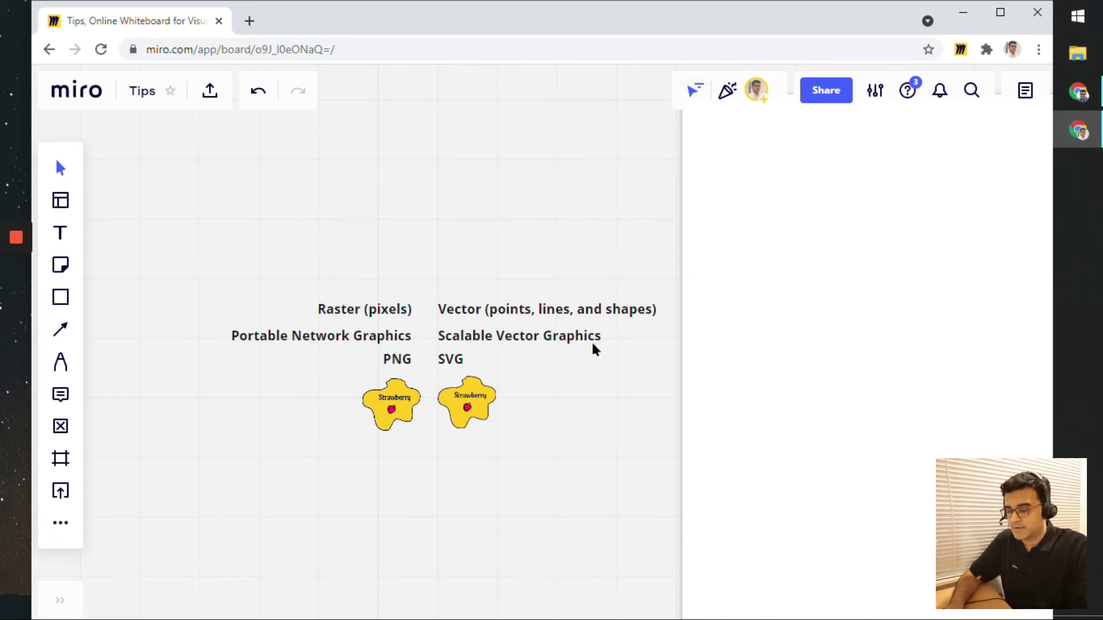
{"action": "scroll", "coordinate": [591, 343], "scroll_direction": "down", "scroll_amount": 2}
{"action": "scroll", "coordinate": [557, 384], "scroll_direction": "up", "scroll_amount": 2}
{"action": "scroll", "coordinate": [434, 408], "scroll_direction": "up", "scroll_amount": 2}
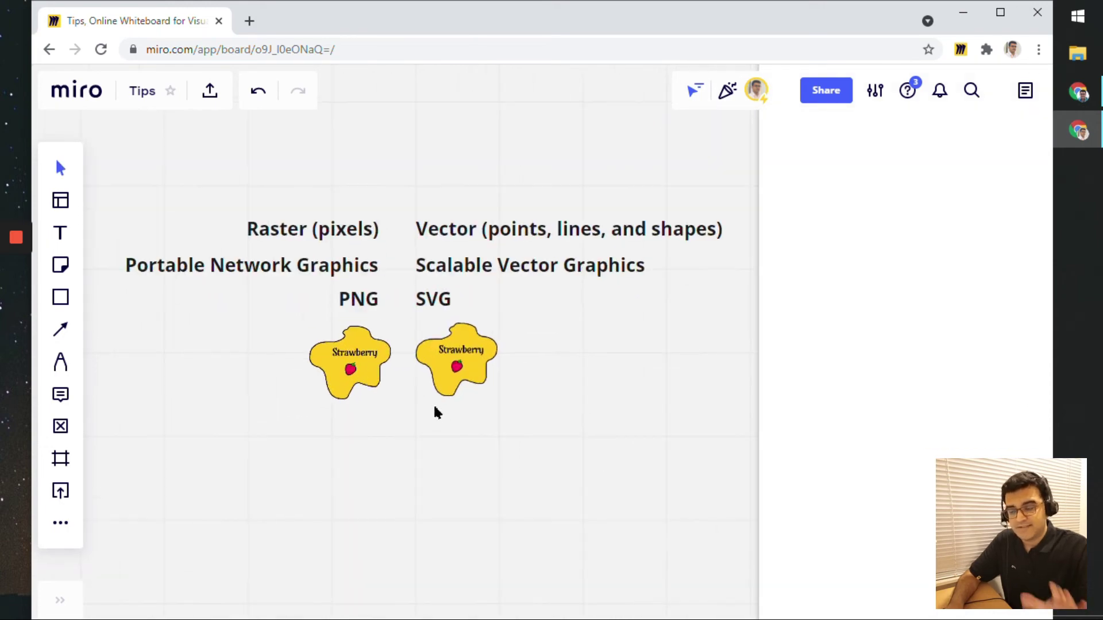